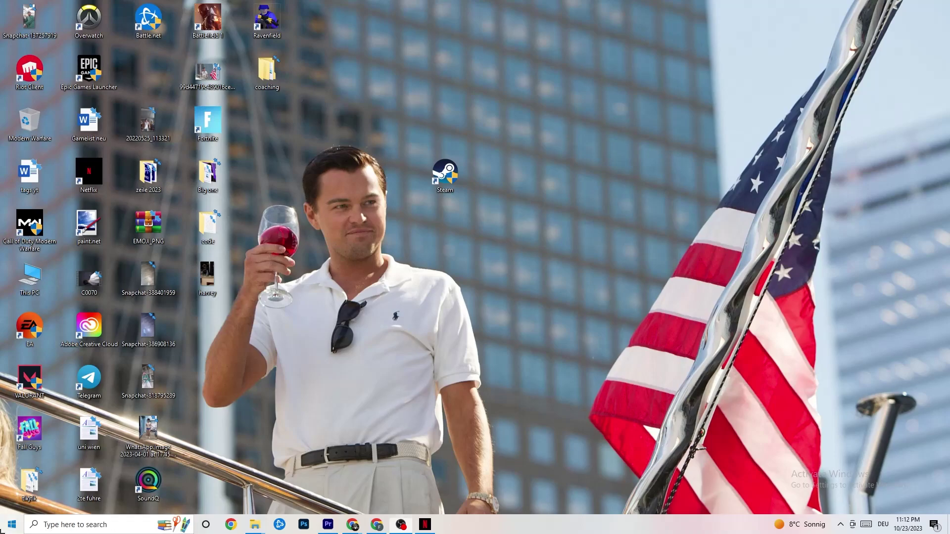
Step: Open the Start menu from the taskbar
left_click(4, 526)
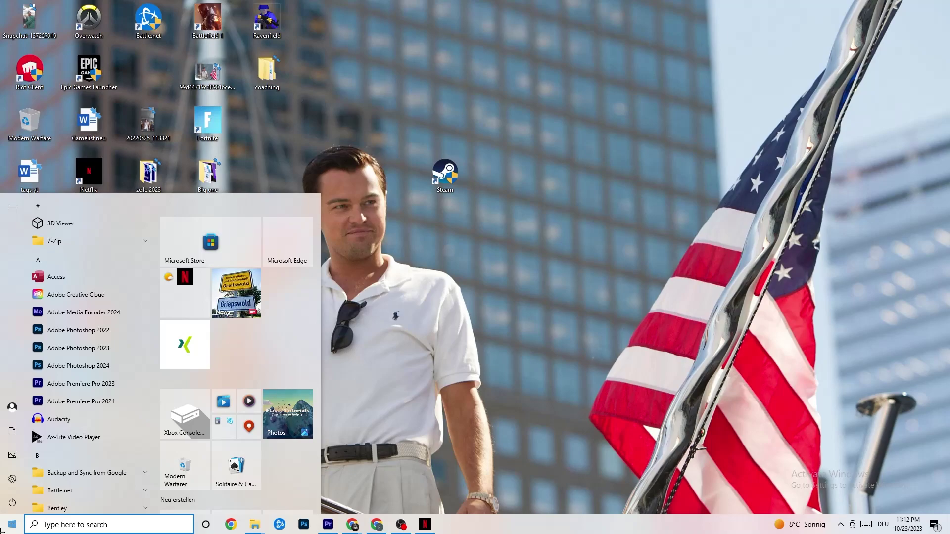
Step: Go to Settings > Network & Internet status and open Change adapter options
left_click(10, 479)
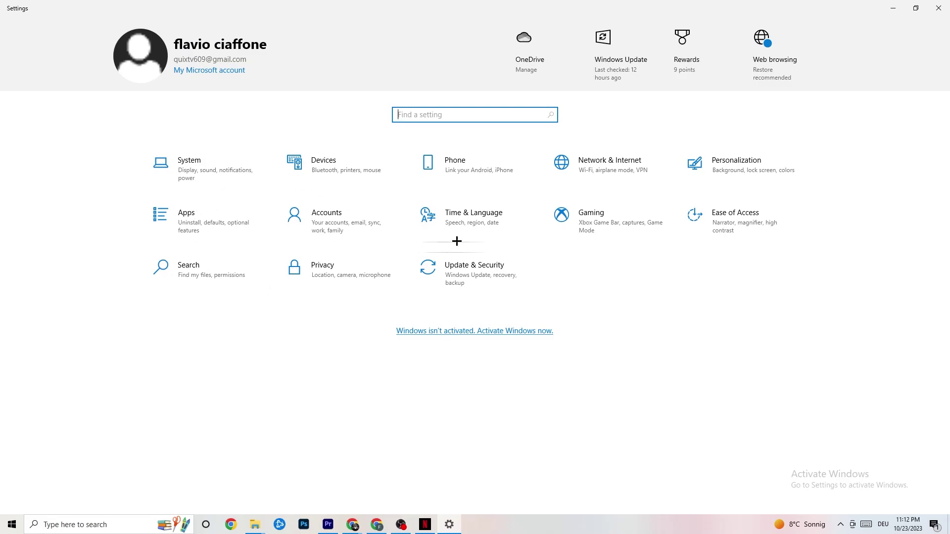
left_click(626, 166)
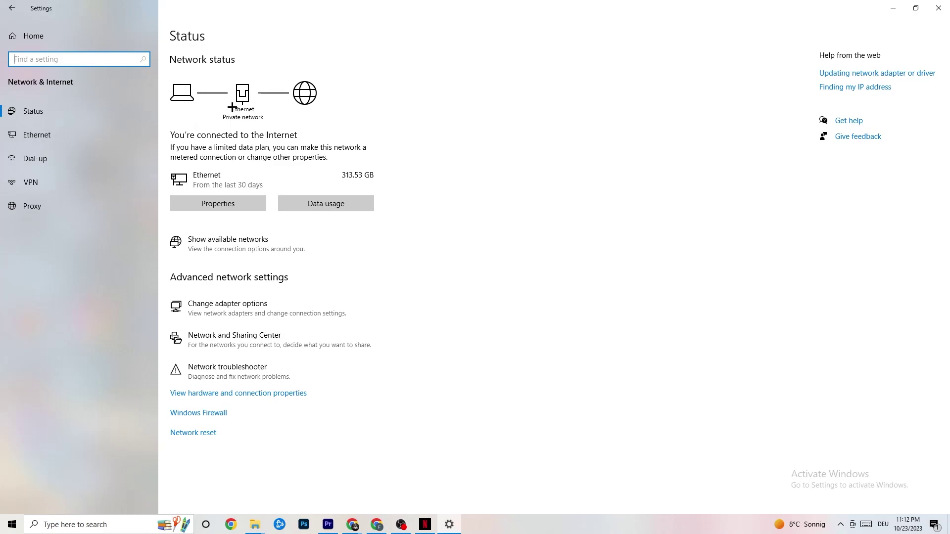
left_click(271, 300)
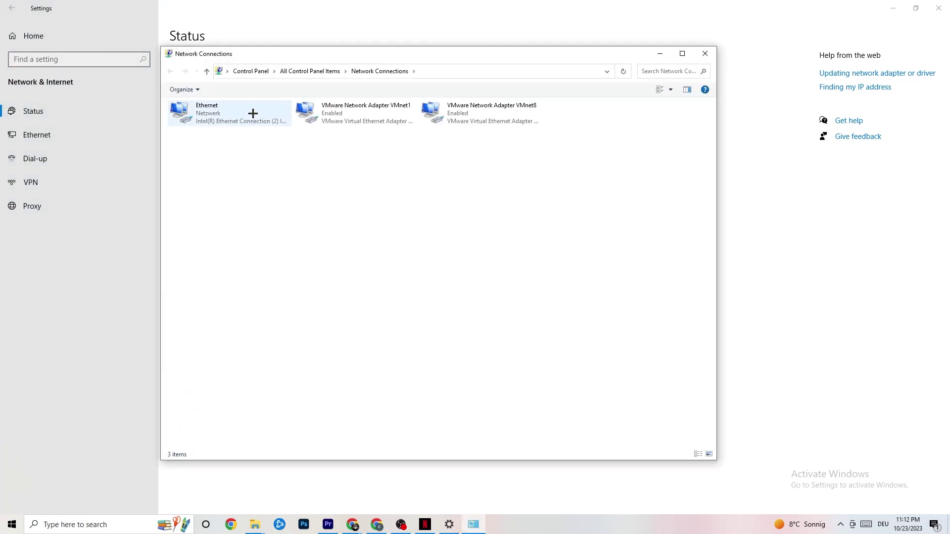
Step: Check Ethernet status, disable and re-enable the Ethernet adapter, then close Network Connections
double_click(252, 114)
left_click(559, 162)
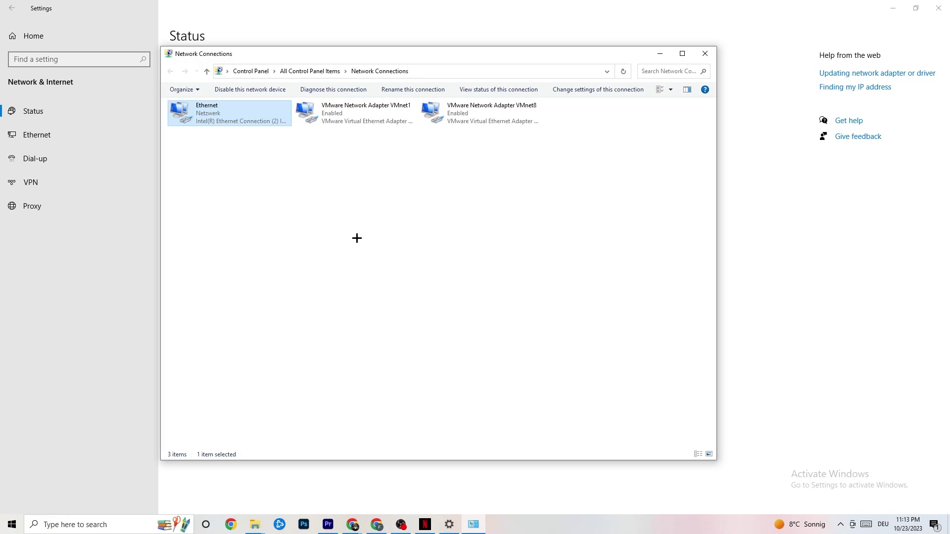
right_click(232, 117)
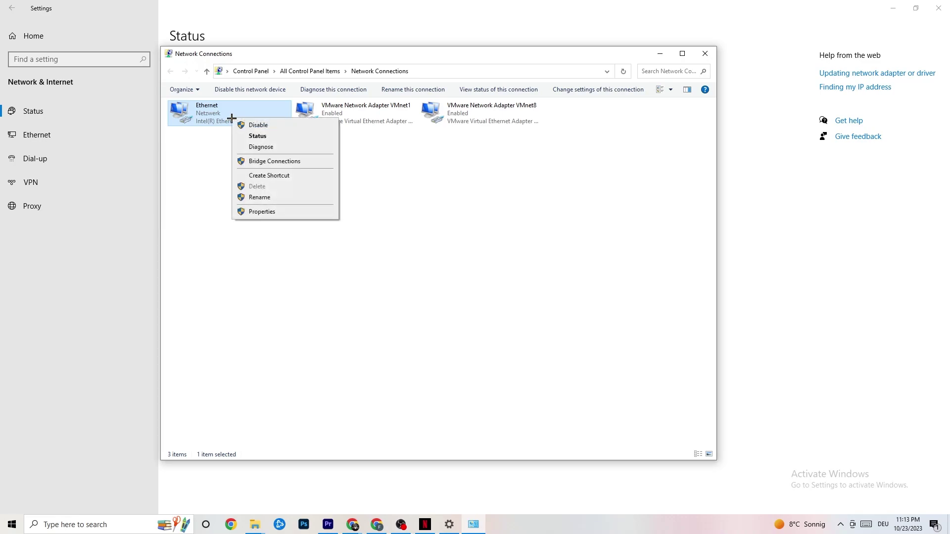
left_click(267, 125)
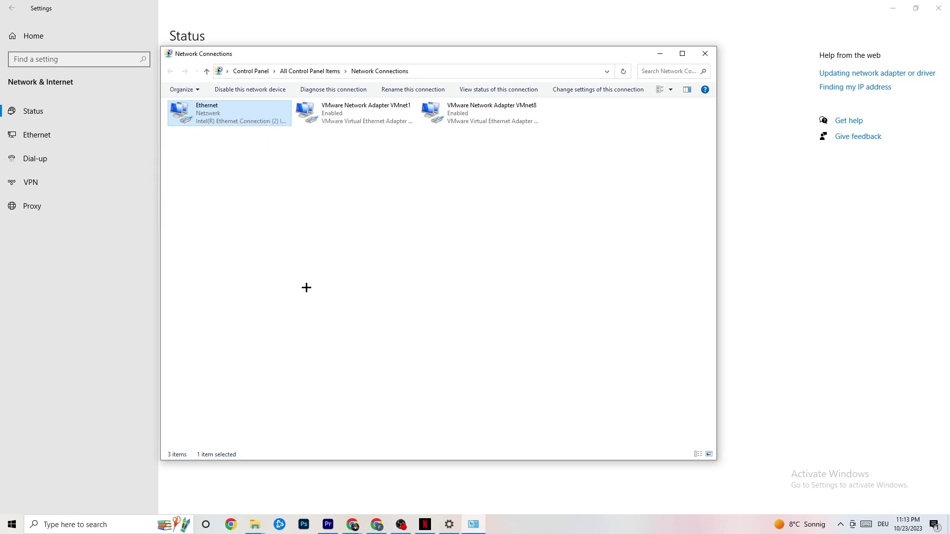
right_click(231, 118)
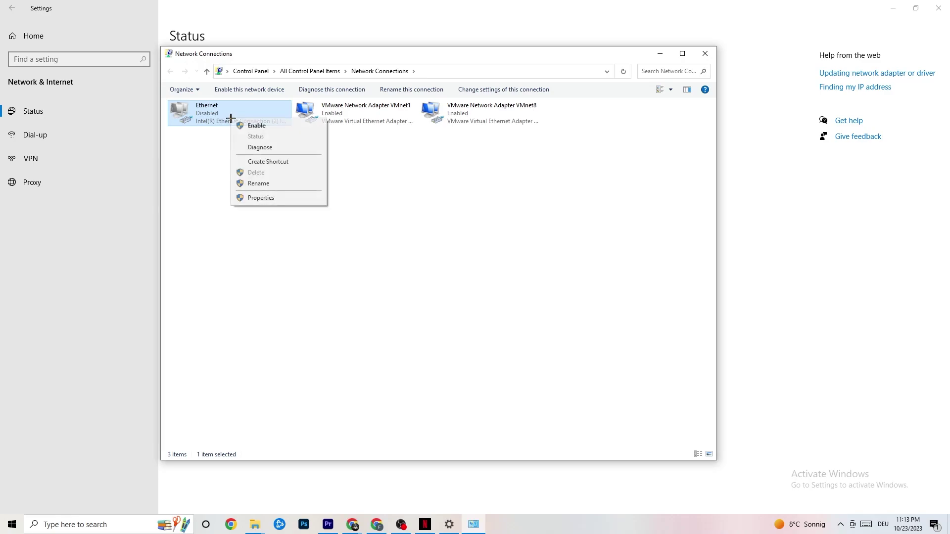
left_click(252, 126)
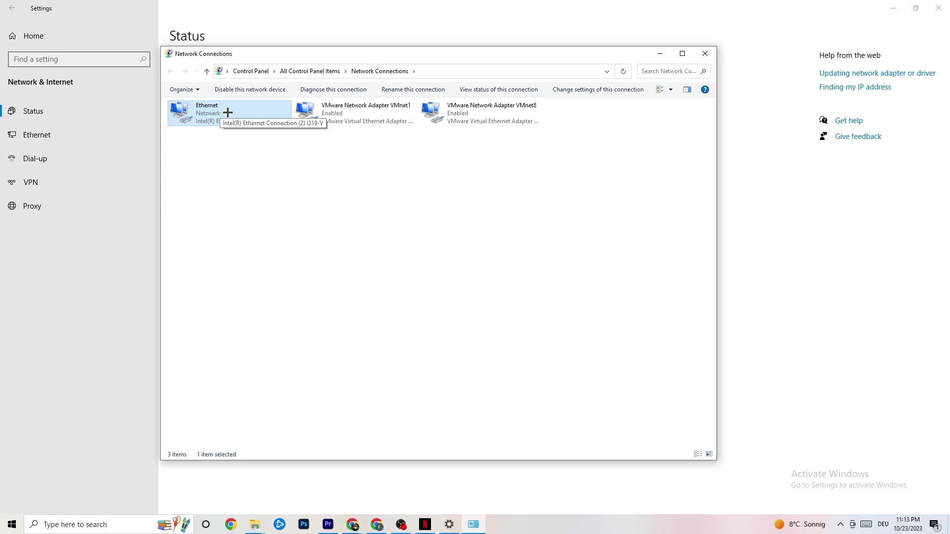
left_click(705, 53)
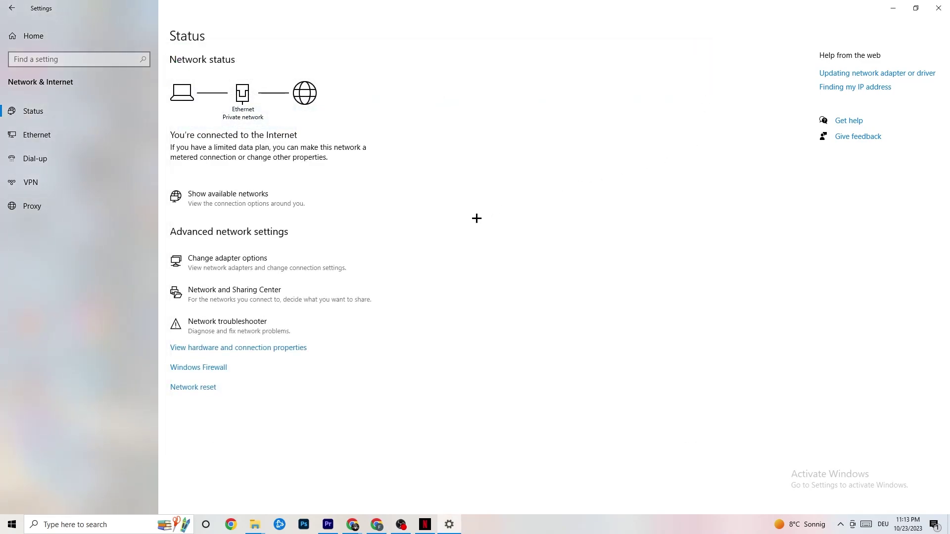
Step: Open Network and Sharing Center maximized, view Troubleshoot problems, then close that Settings window
left_click(236, 293)
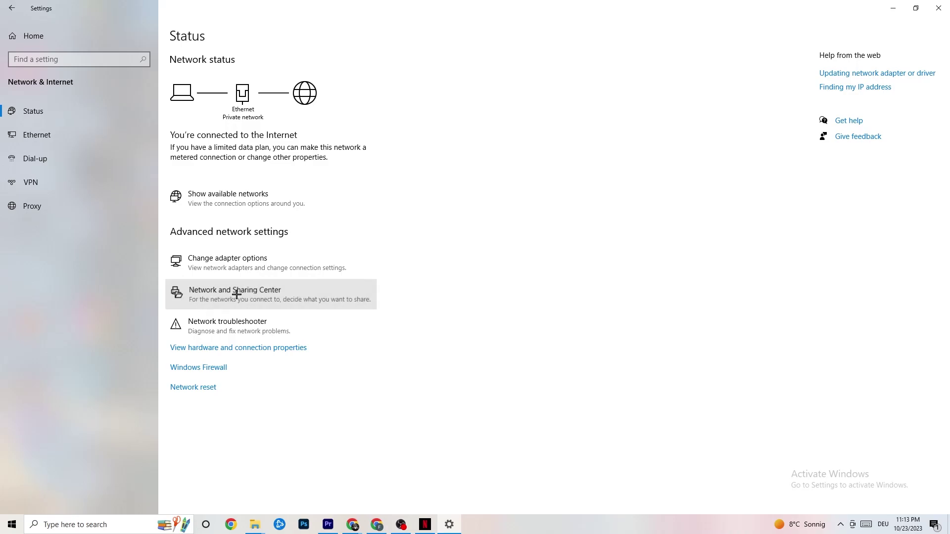
left_click(682, 54)
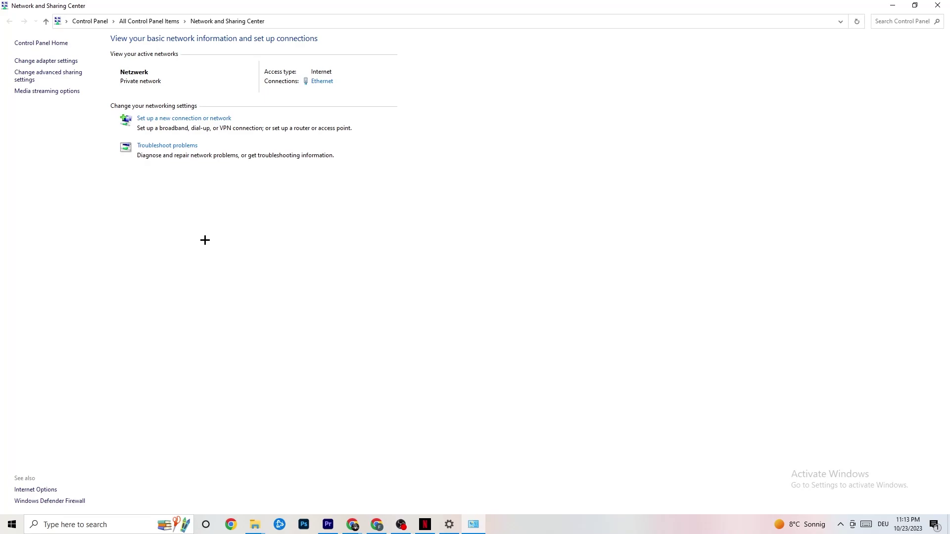
left_click(182, 146)
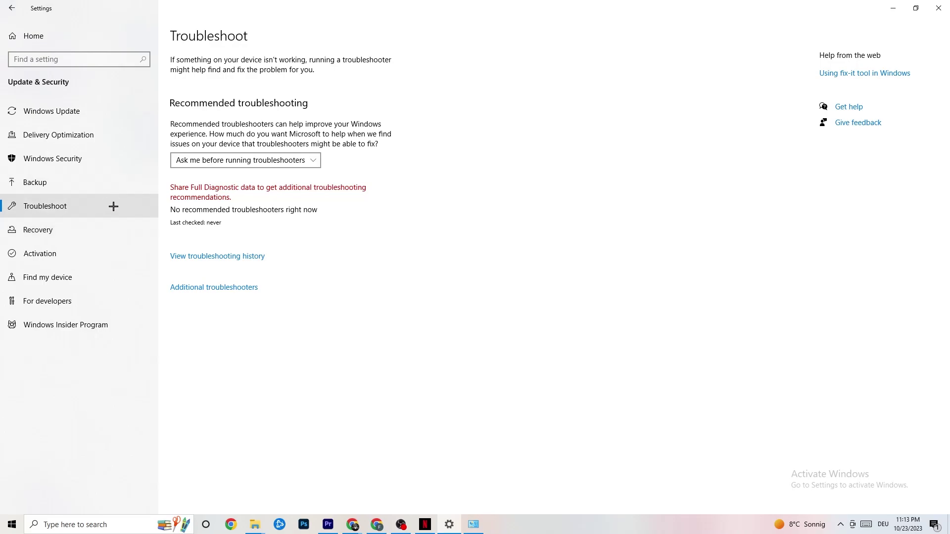
left_click(928, 4)
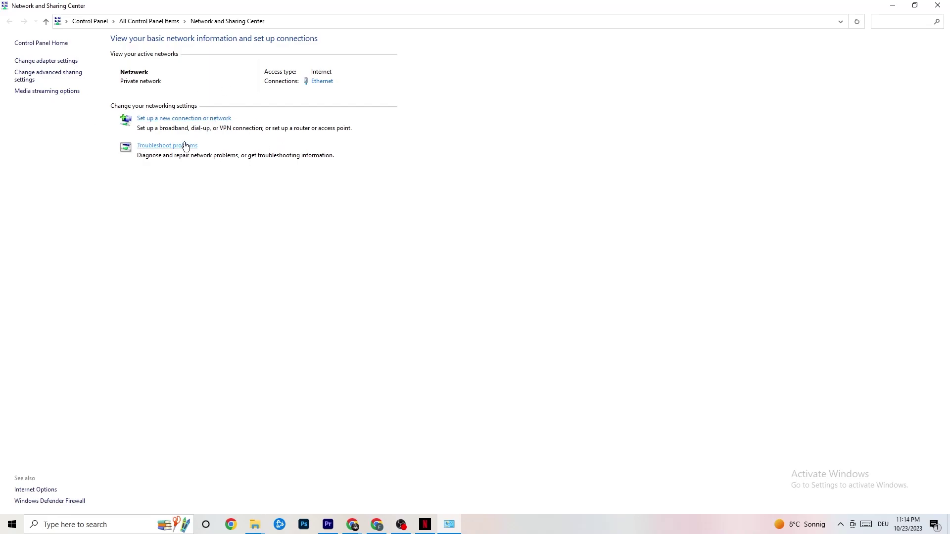
Step: Open the Ethernet status window and its Properties dialog, repositioning both windows
left_click(322, 81)
left_click_drag(463, 161, 313, 144)
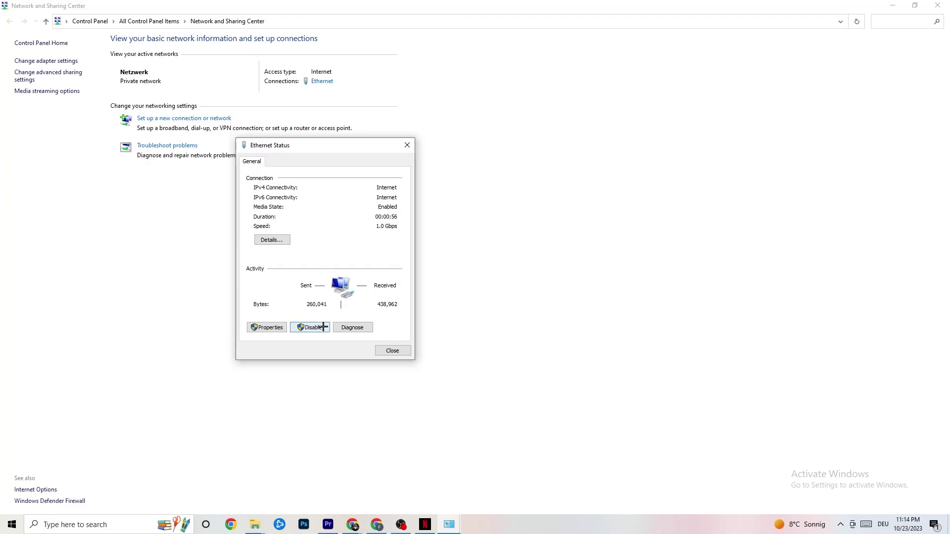
left_click(267, 327)
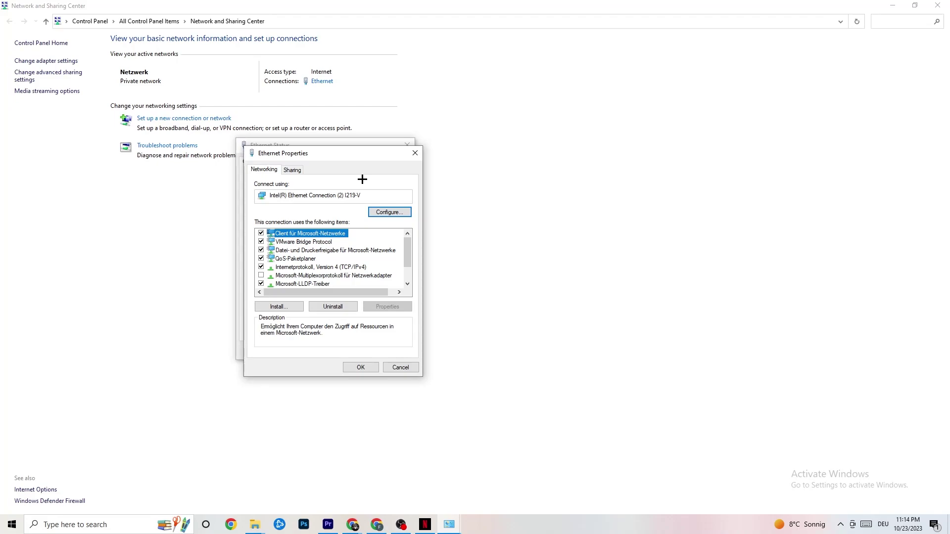
left_click_drag(319, 151, 373, 98)
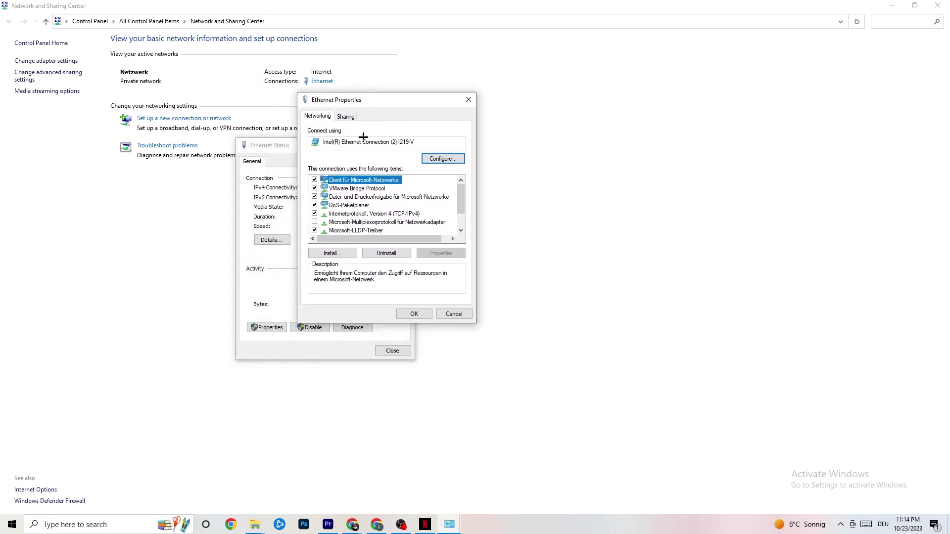
Step: Select 'Use the following DNS server addresses' in IPv4 Properties, then close all Ethernet dialogs unsaved
double_click(361, 214)
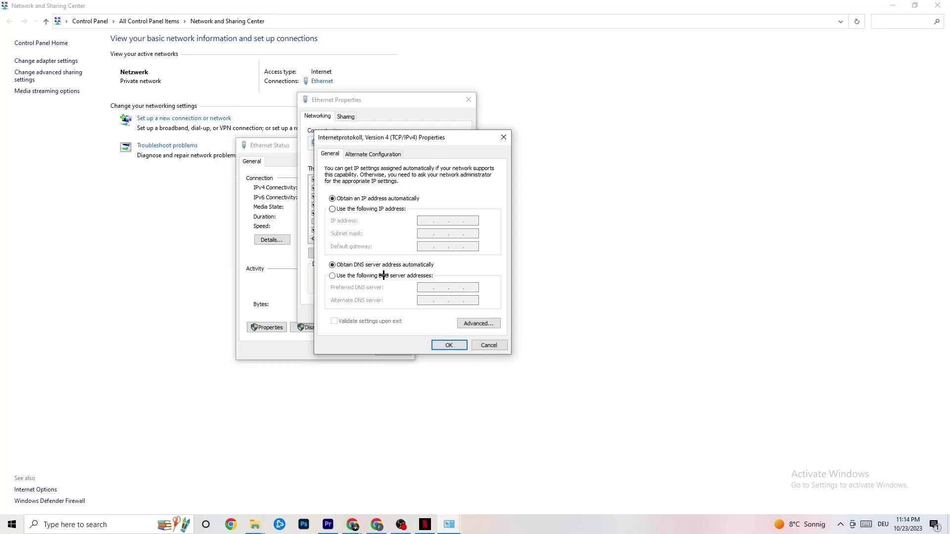
left_click(335, 279)
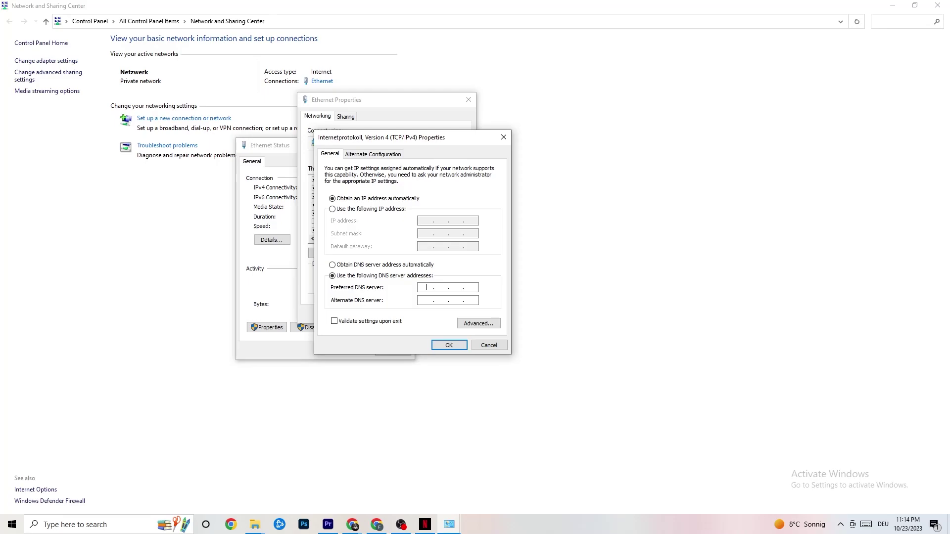
left_click(503, 137)
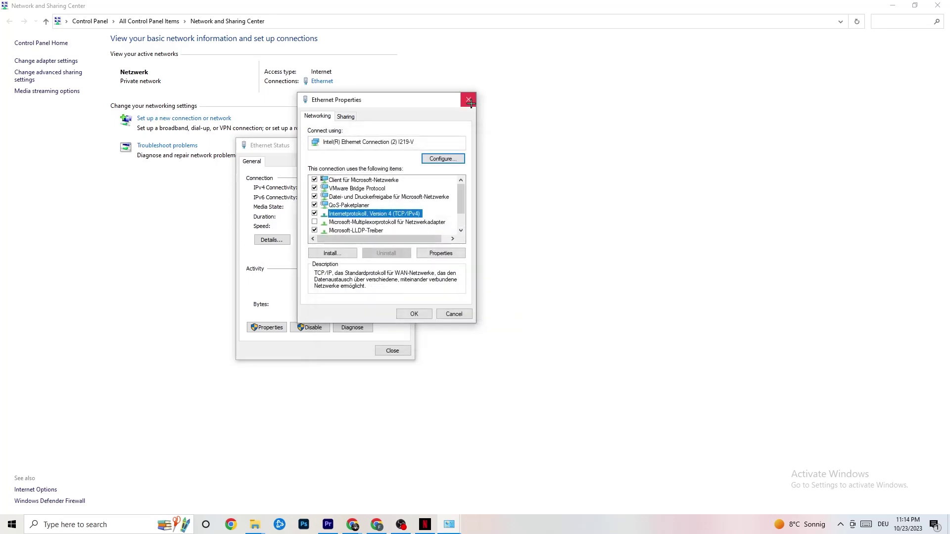
left_click(468, 99)
left_click(409, 144)
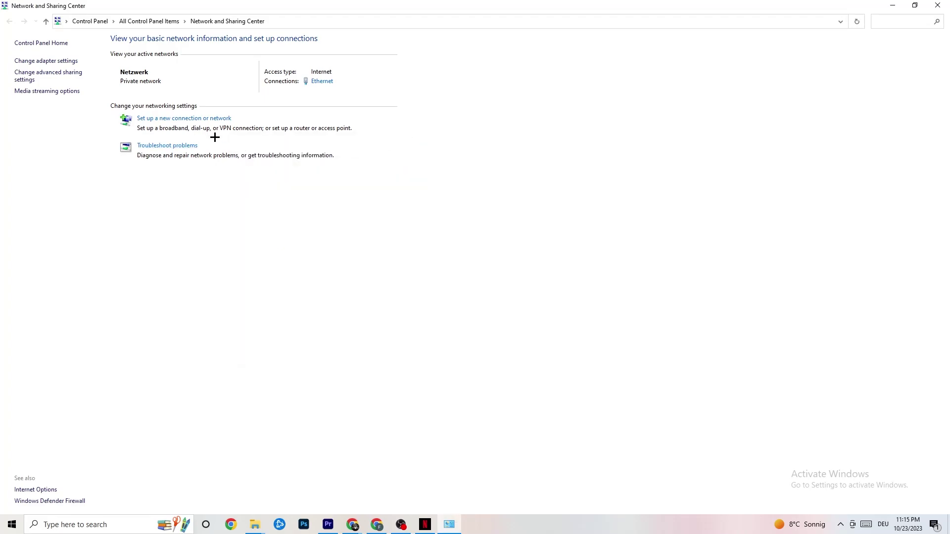
Step: Close Network and Sharing Center and reopen Settings at Network & Internet
left_click(938, 5)
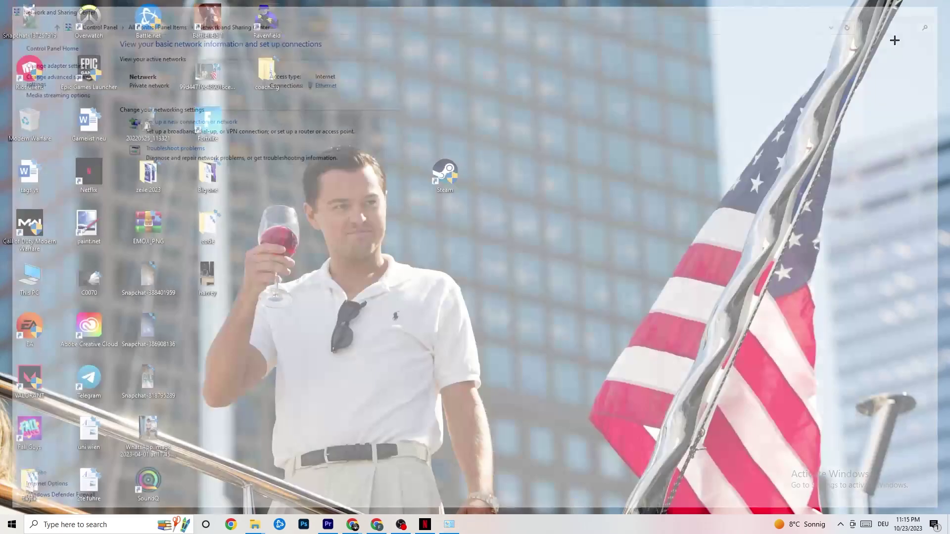
left_click(18, 527)
left_click(12, 486)
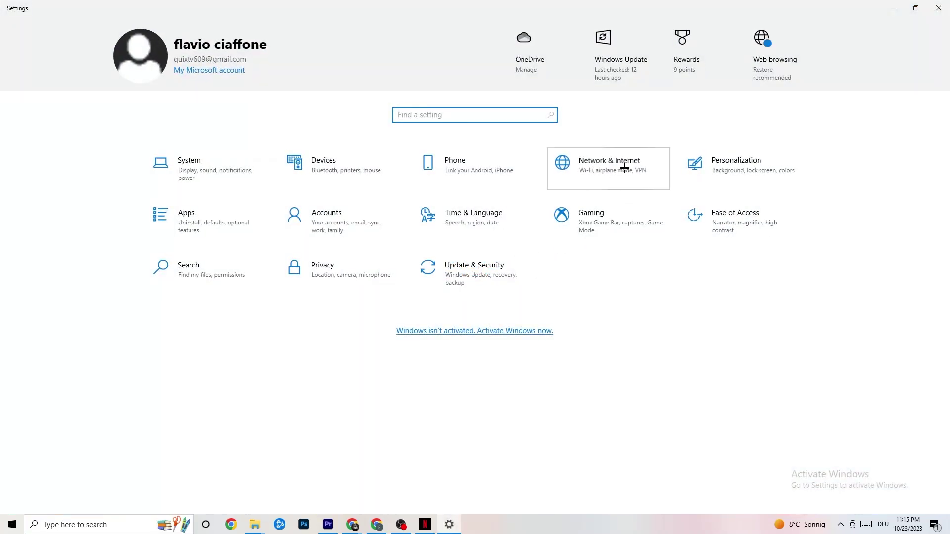
left_click(595, 165)
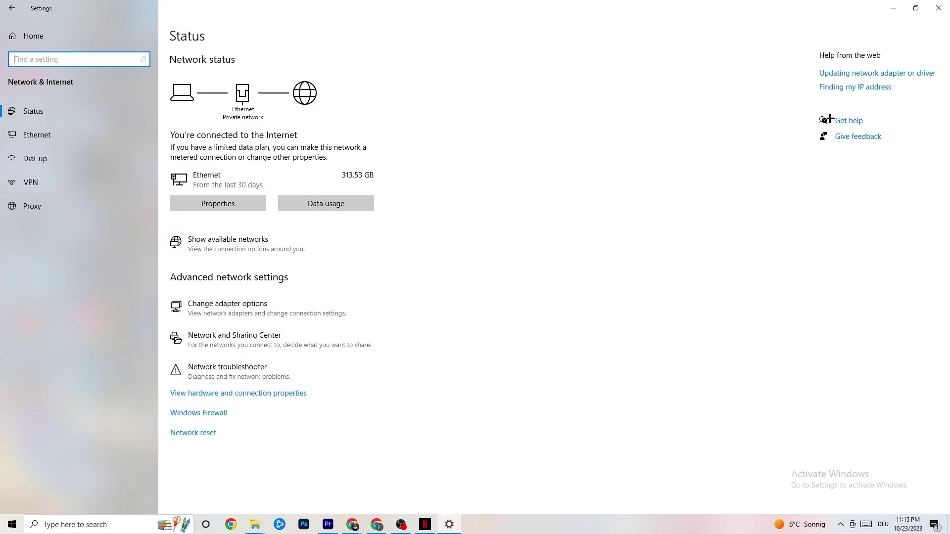
left_click(879, 74)
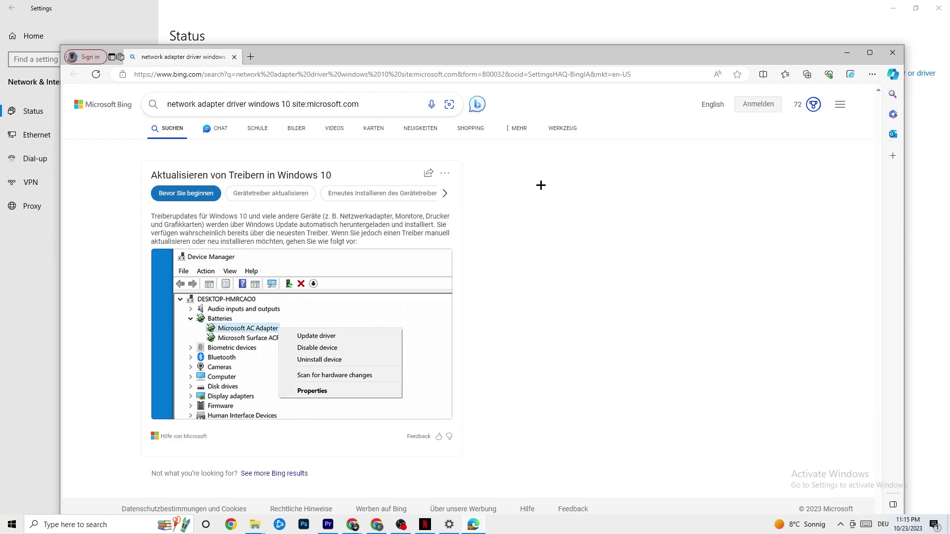
left_click(893, 52)
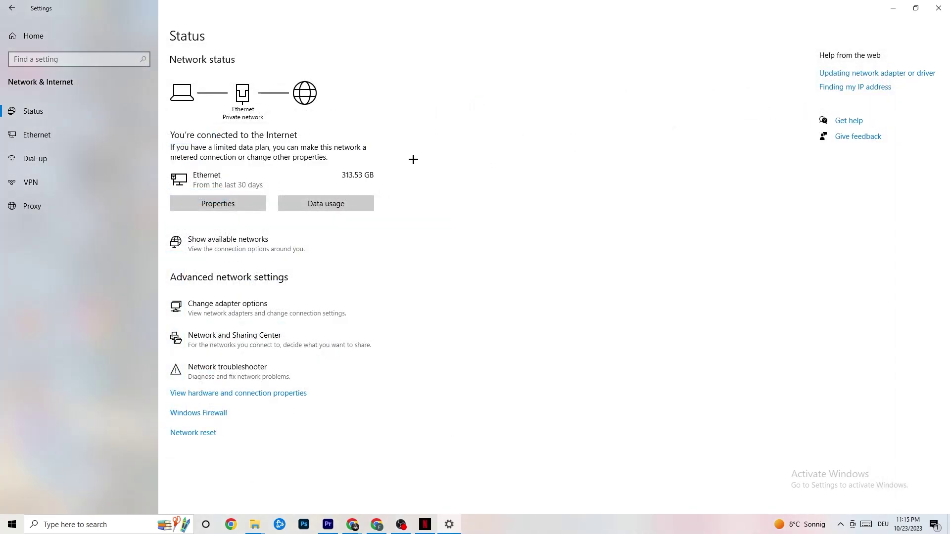
Step: View the available networks list, dismiss it, and close Settings
left_click(286, 246)
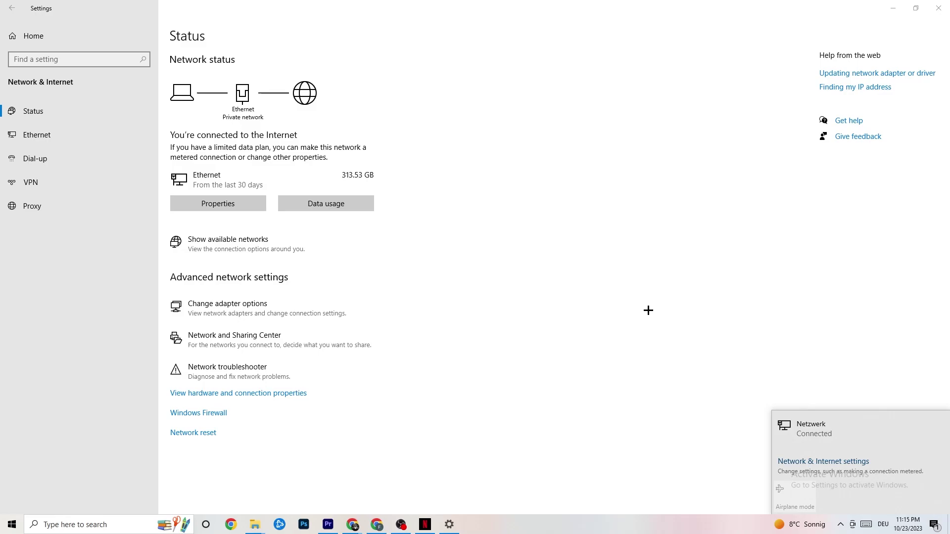
left_click(584, 297)
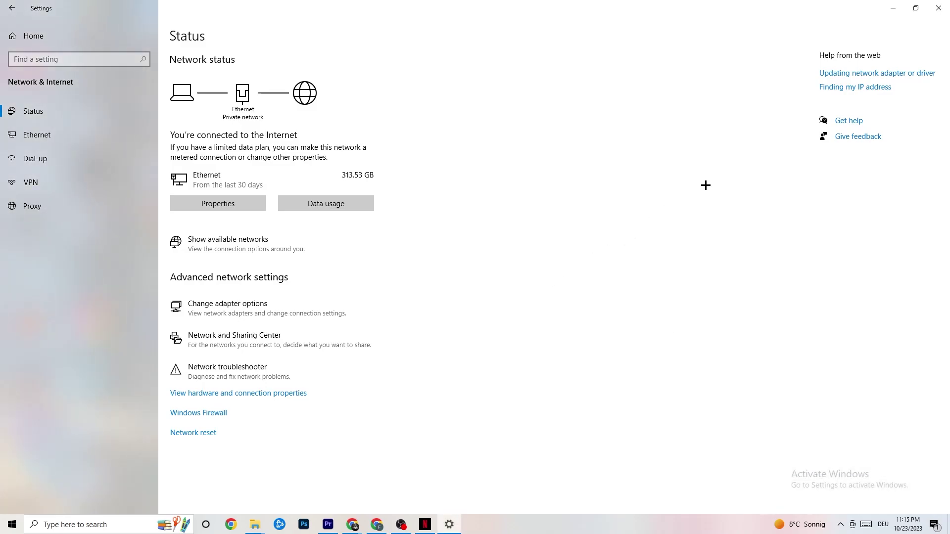
left_click(939, 8)
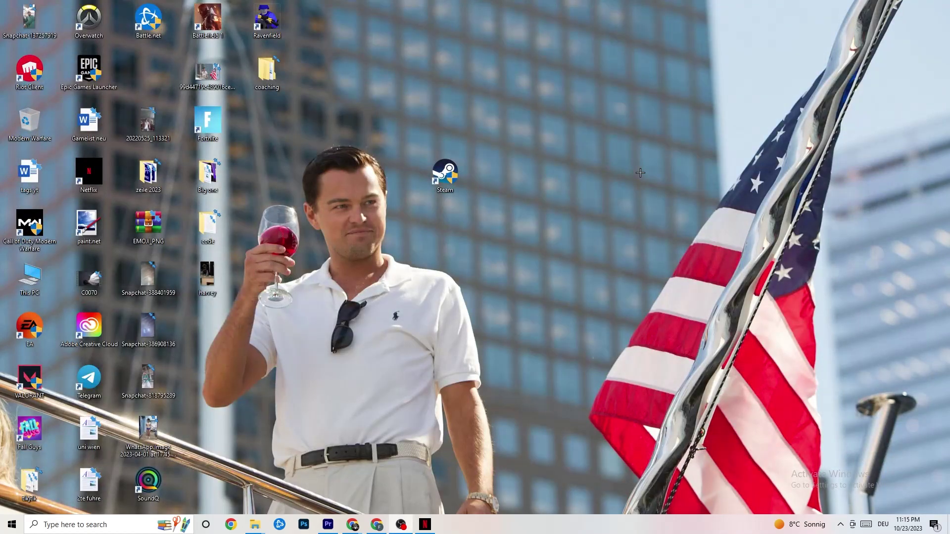
Step: Reopen Settings from Start and go to the Update & Security Windows Update page
left_click(12, 524)
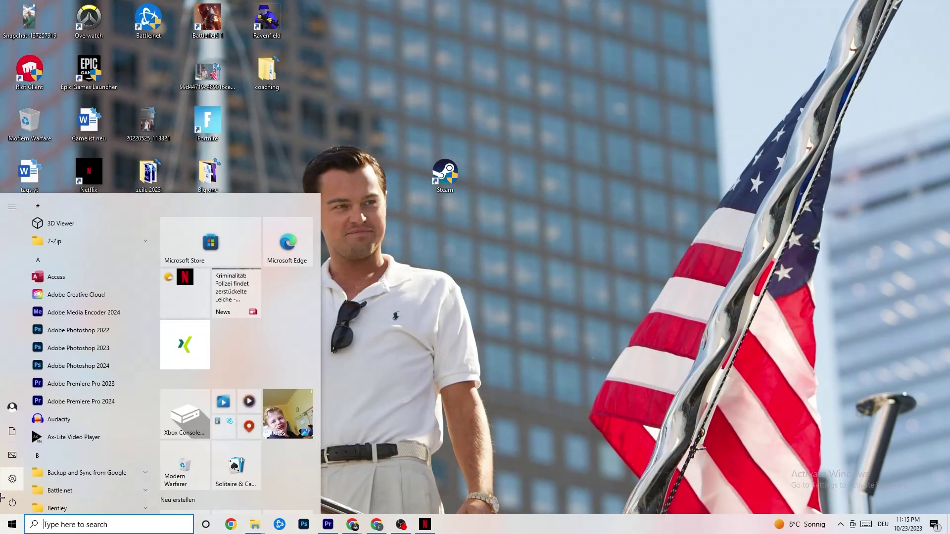
mouse_move(19, 487)
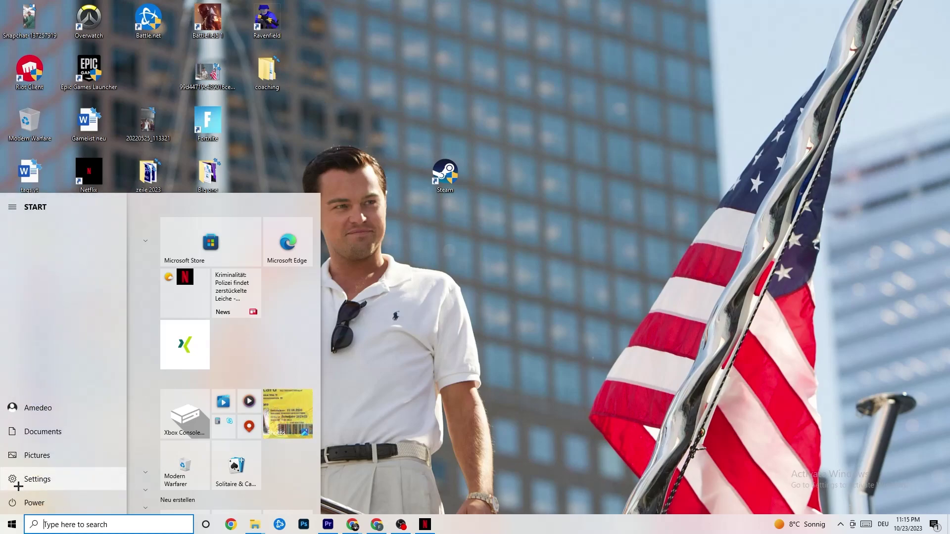
left_click(19, 486)
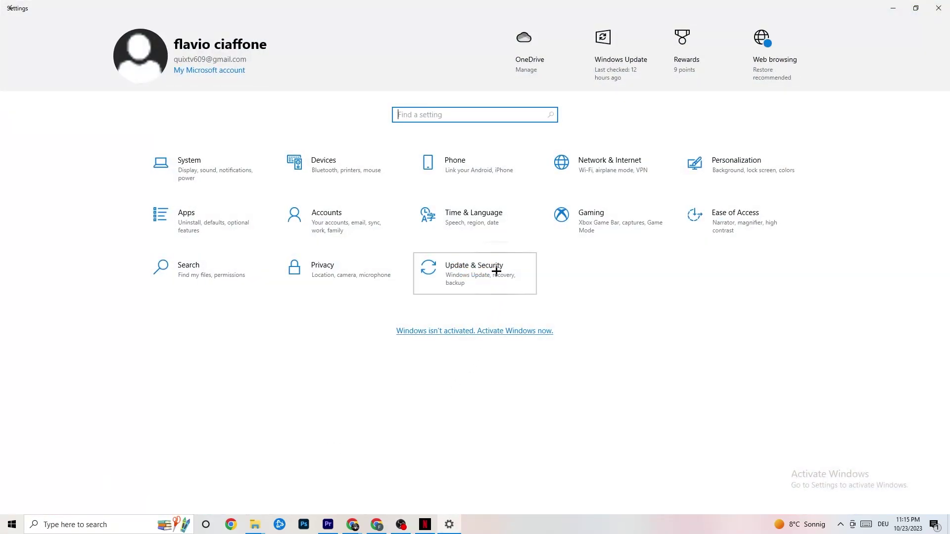
left_click(515, 271)
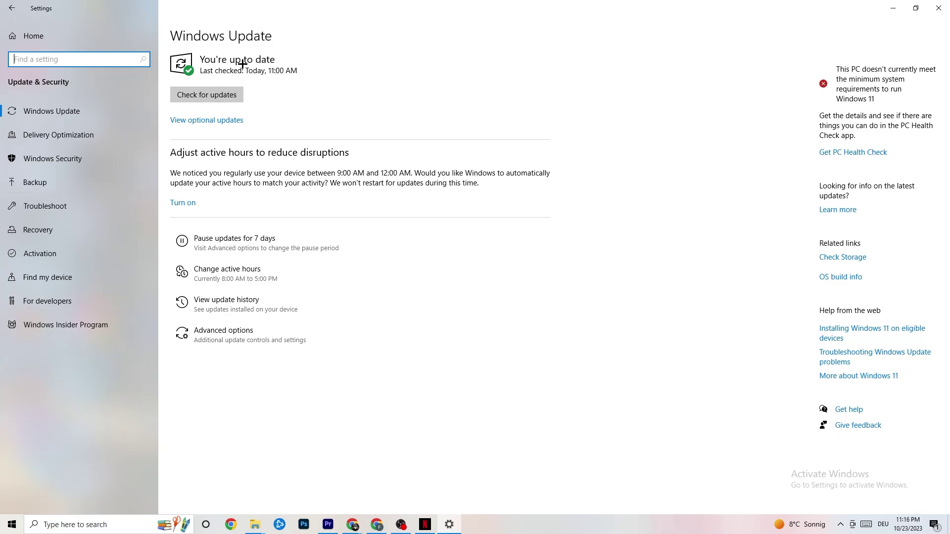
left_click(219, 65)
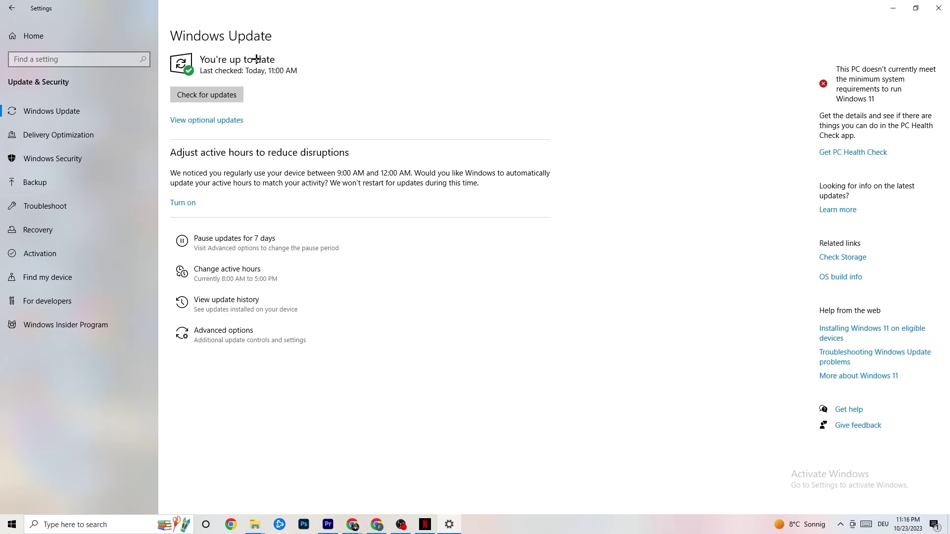